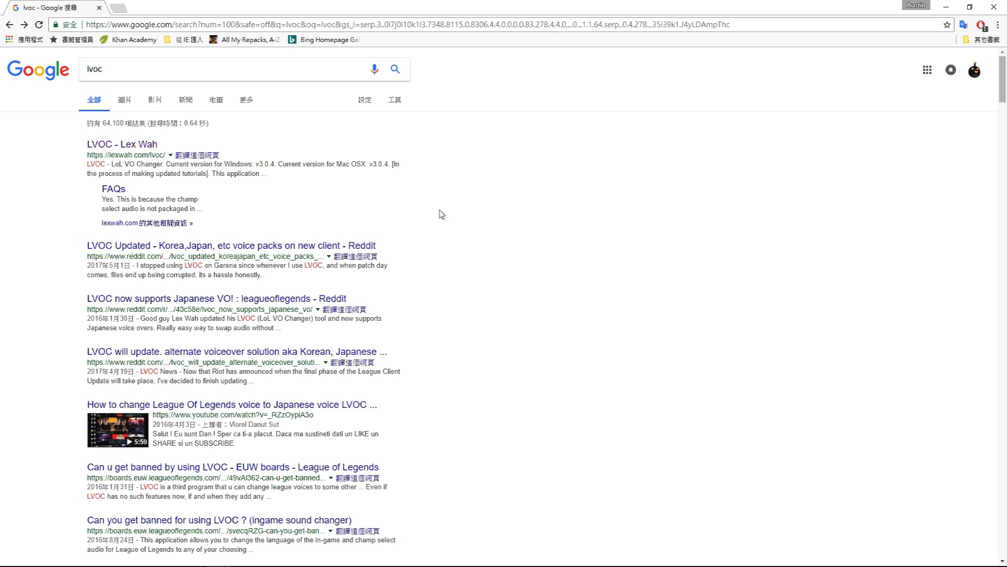
Open the 'LVOC - Lex Wah' result from the Google search for lvoc
left_click(131, 72)
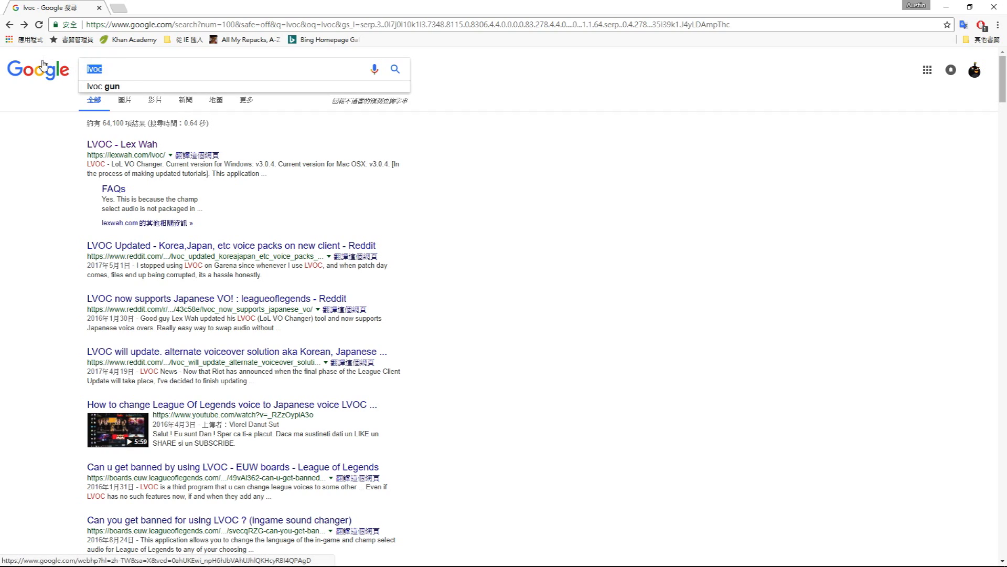
left_click(328, 135)
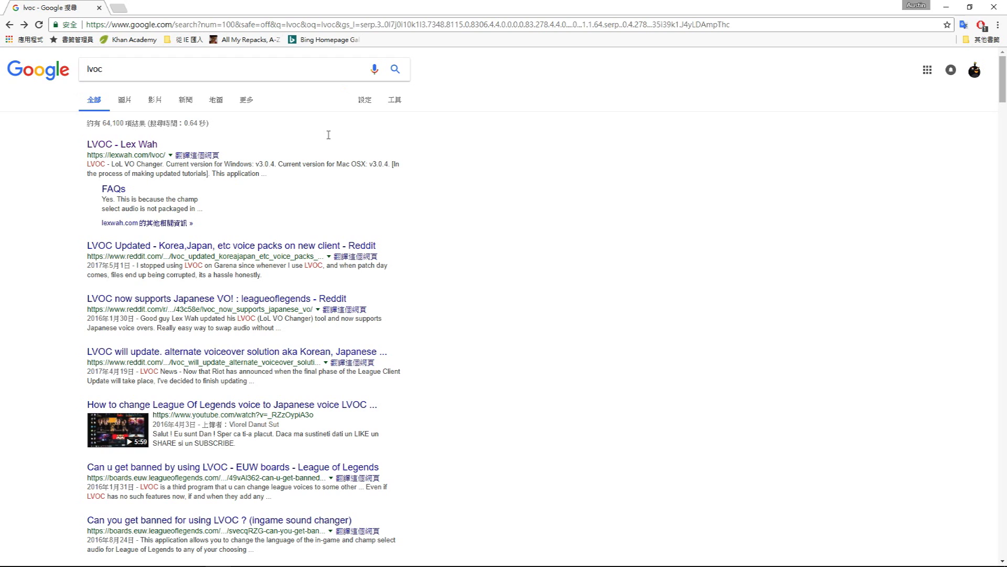
left_click(128, 147)
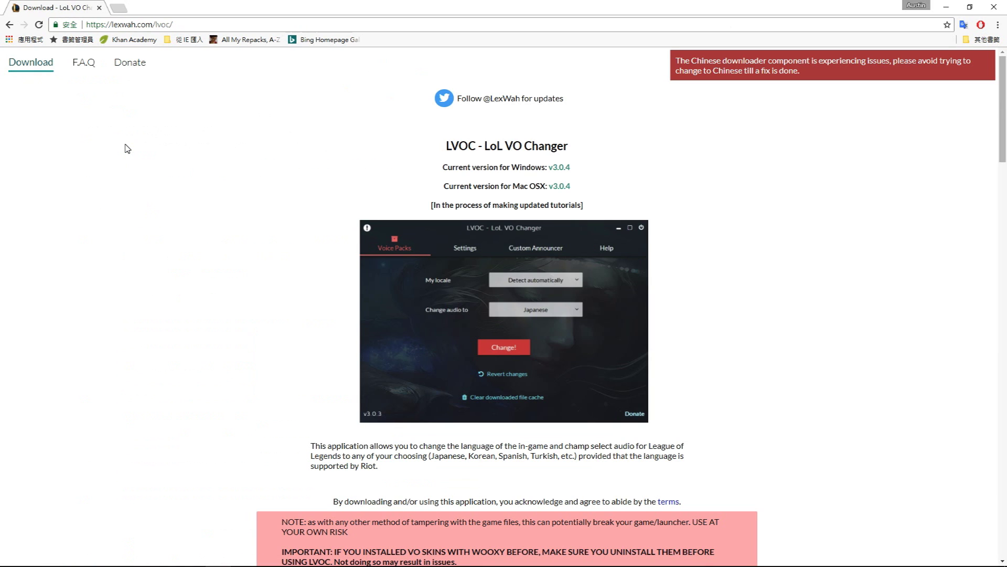
Download the Windows build LVOC.zip from the MEGA mirror on lexwah.com
scroll(188, 142, "down", 7)
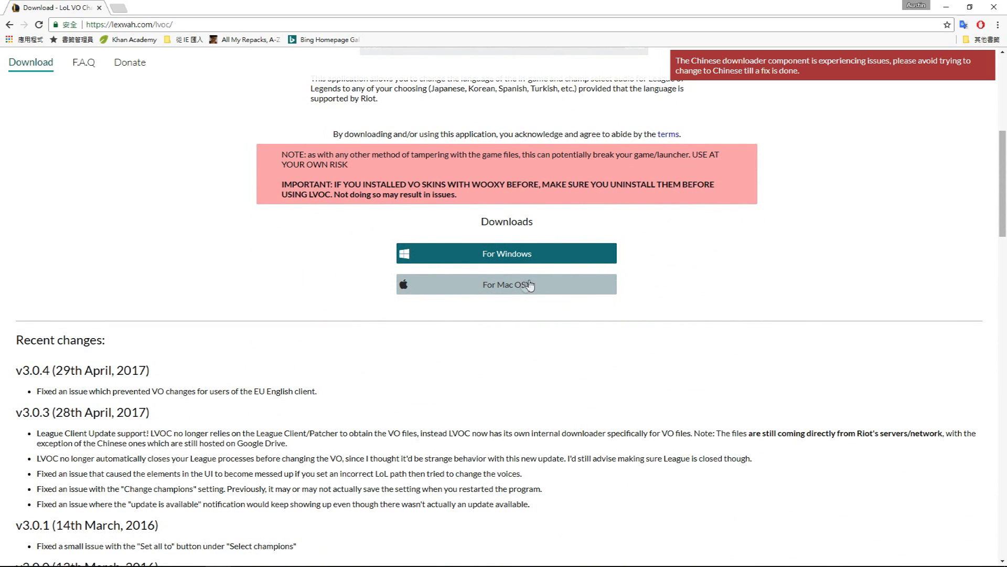
left_click(536, 252)
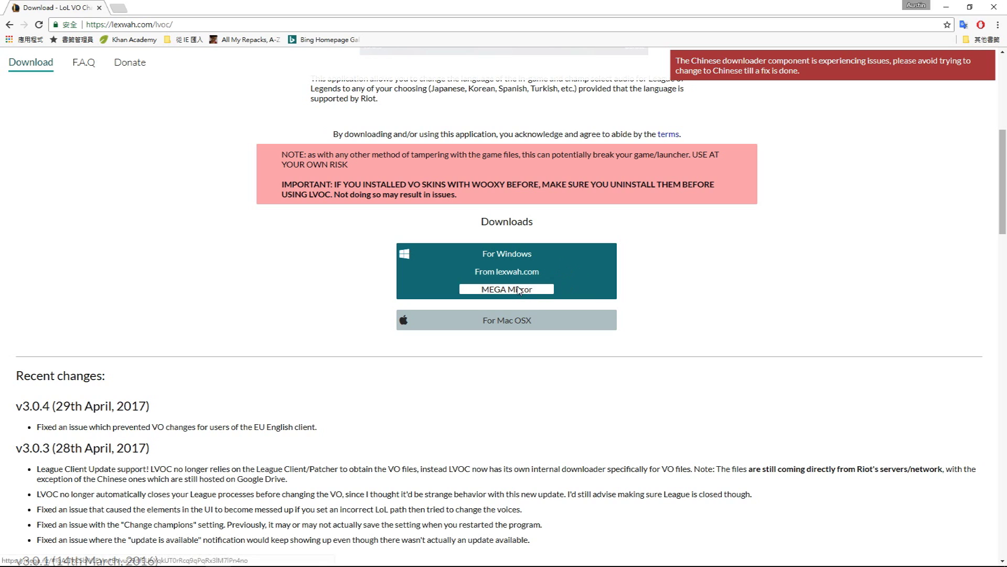
left_click(557, 287)
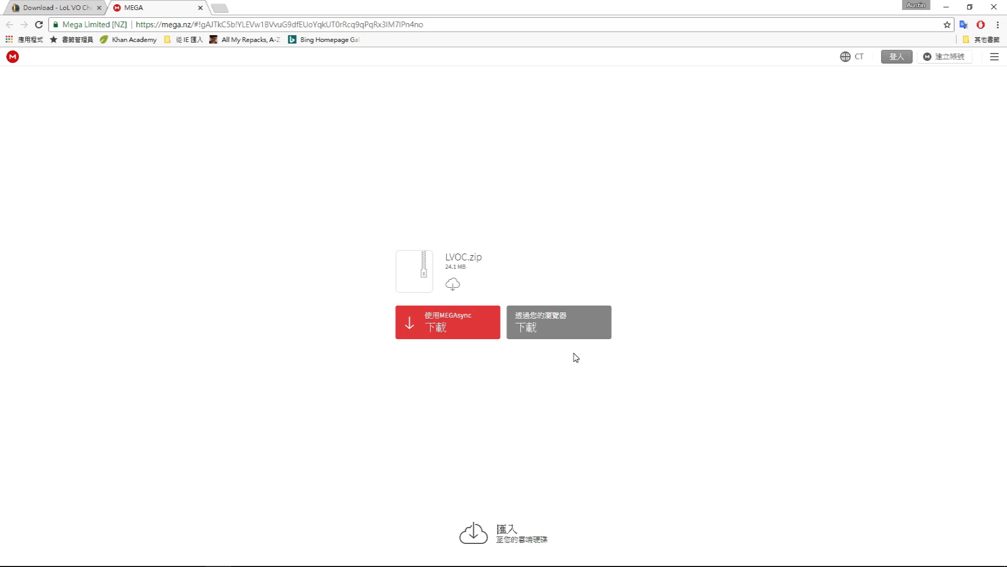
left_click(542, 330)
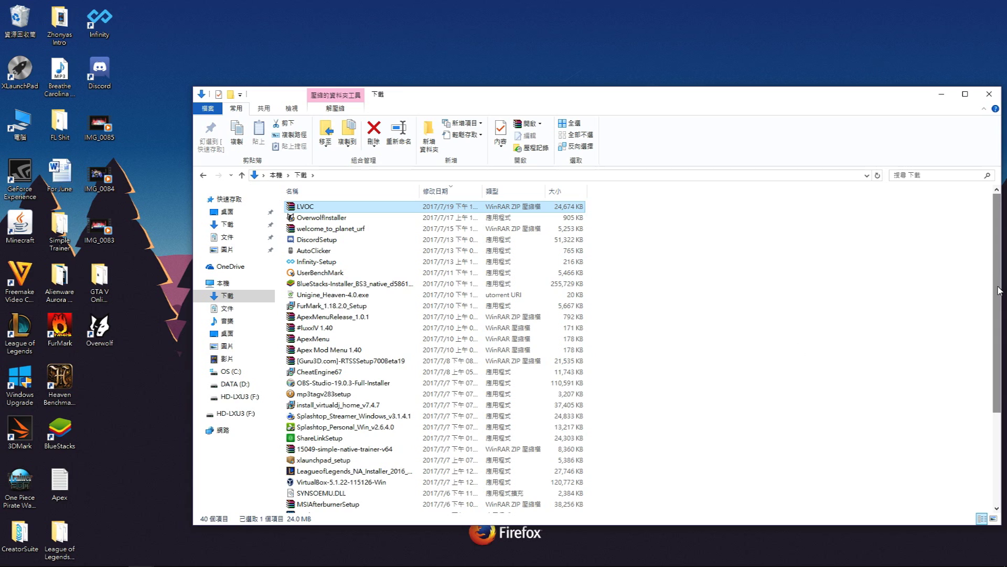
Launch LVOC.exe from the inner LVOC folder of the extracted LVOC folder in Downloads
left_click_drag(999, 290, 1000, 414)
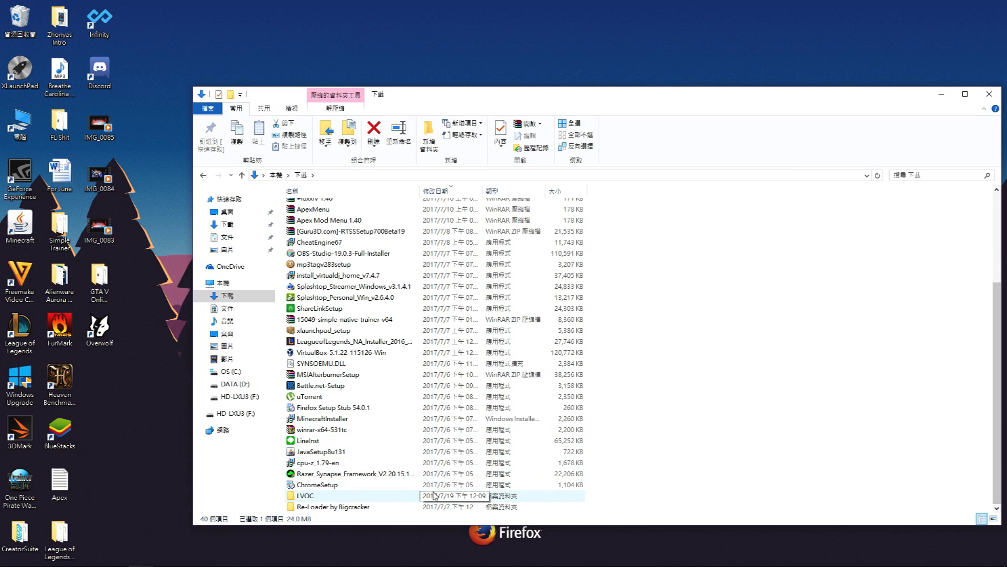
double_click(415, 497)
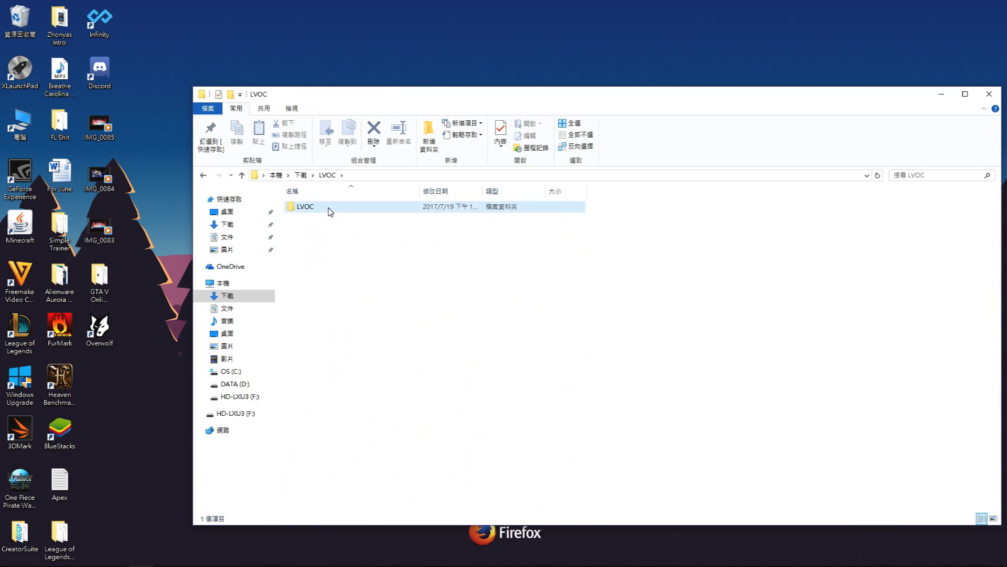
double_click(331, 209)
left_click(310, 261)
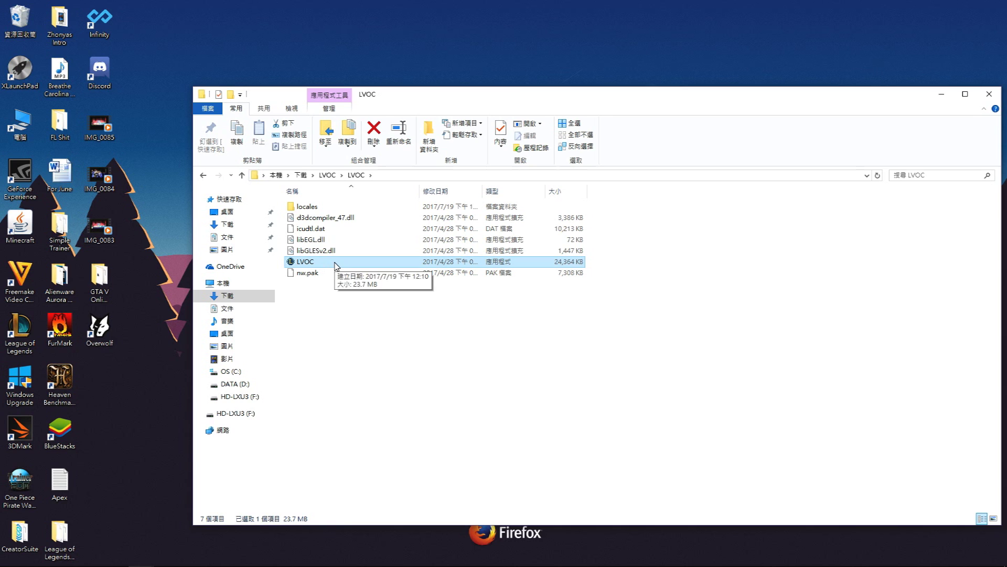
double_click(335, 262)
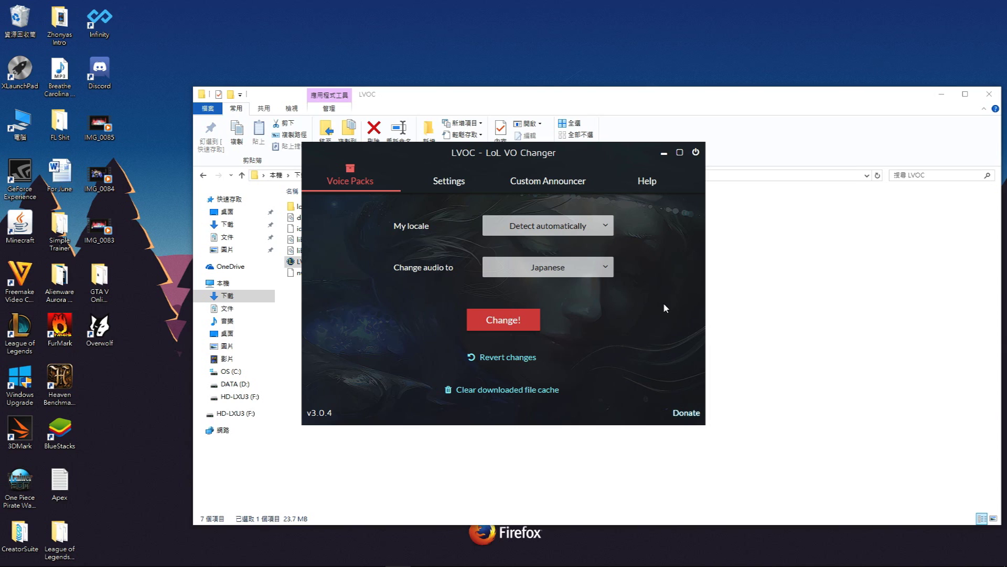
Locate the League of Legends install folder on the DATA (D:) drive, then return to LVOC
left_click(233, 383)
scroll(374, 383, "down", 1)
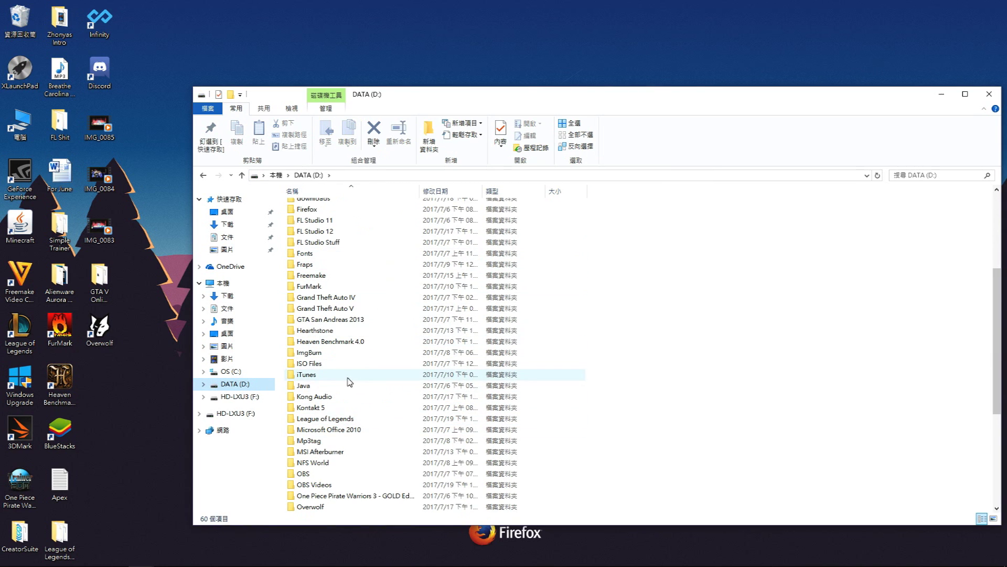
left_click(317, 418)
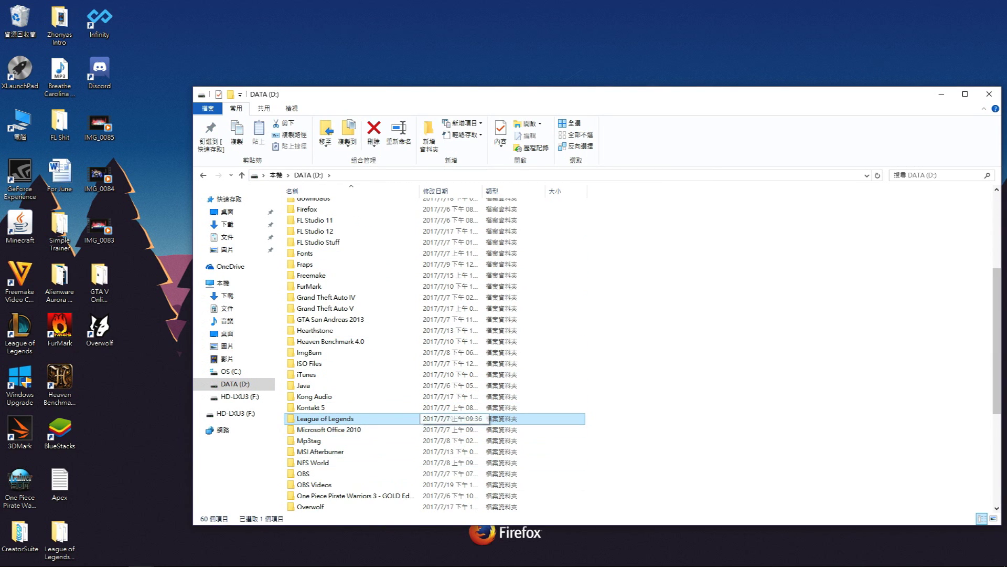
left_click(399, 563)
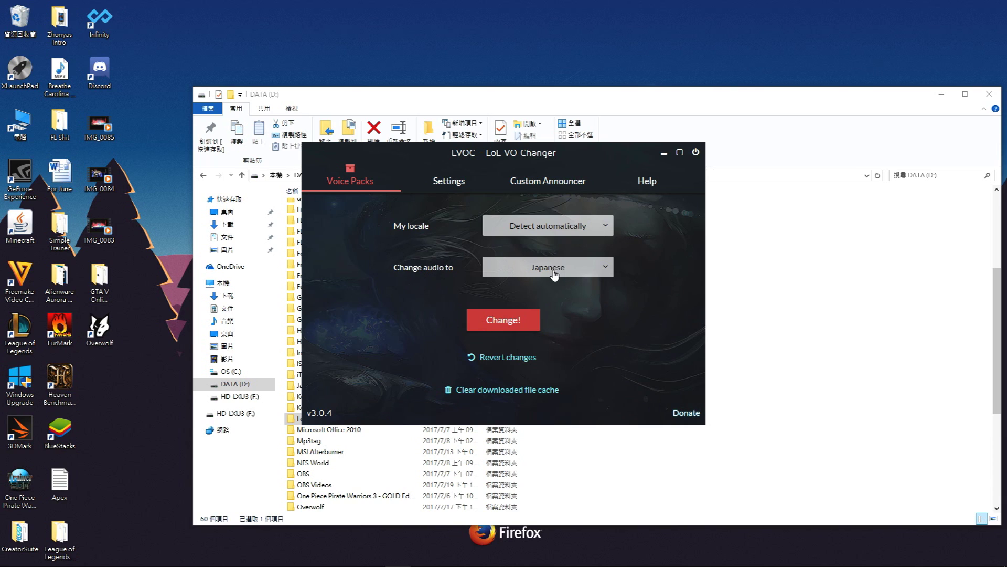
Set LVOC's 'Change audio to' option to Japanese
left_click(514, 270)
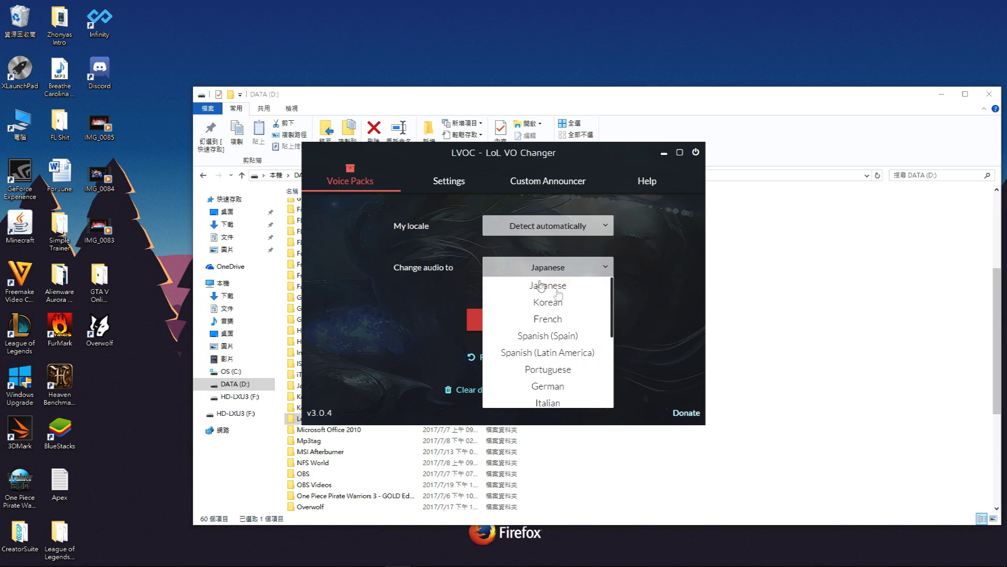
left_click(587, 291)
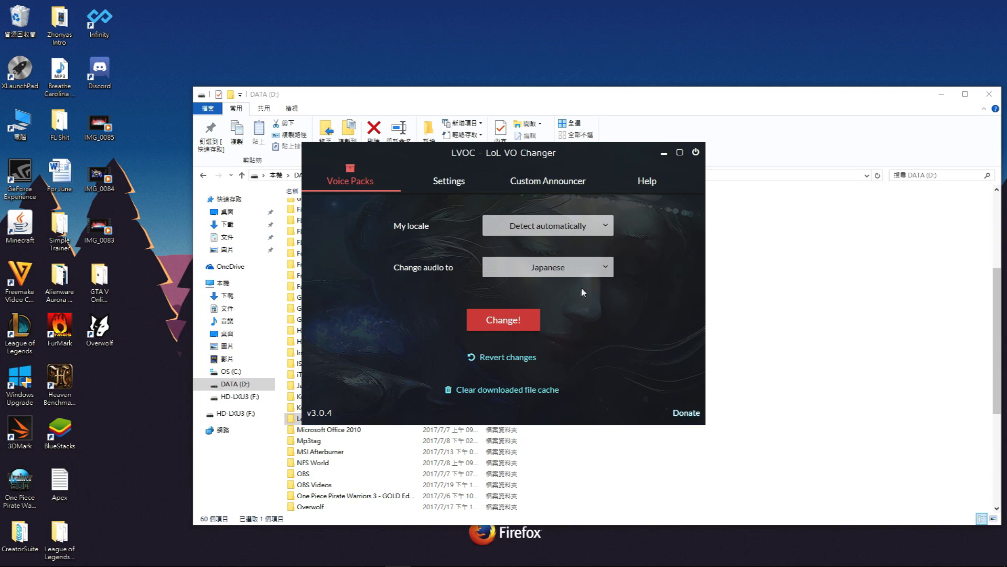
mouse_move(178, 563)
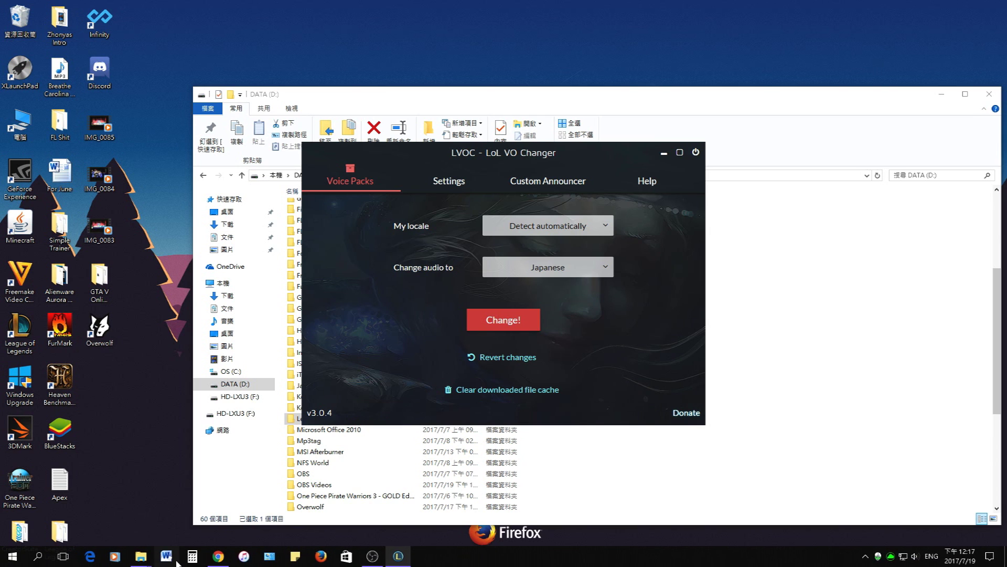
left_click(218, 555)
left_click(77, 7)
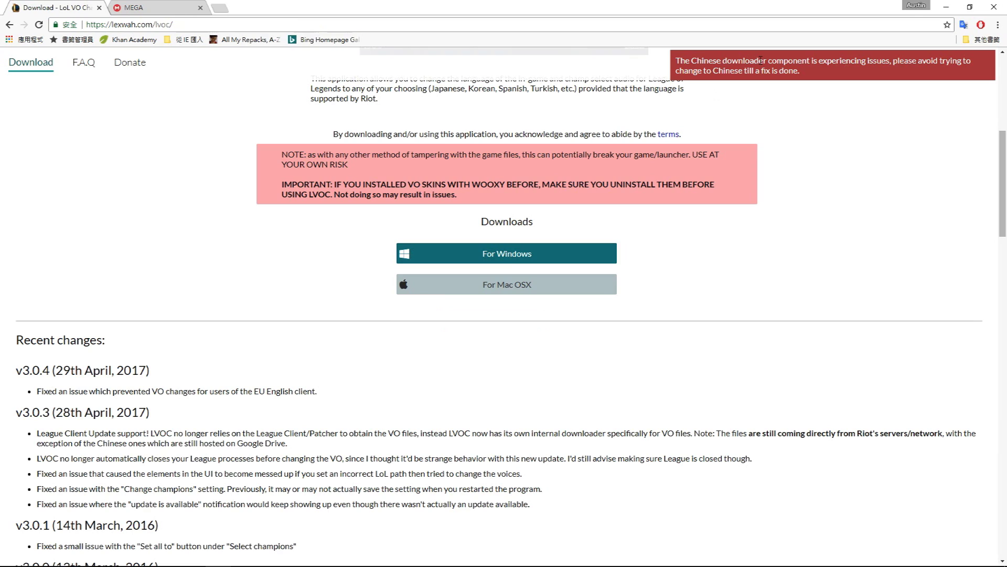
left_click_drag(723, 61, 840, 70)
left_click(806, 75)
mouse_move(822, 73)
left_mouse_down()
mouse_move(691, 72)
mouse_move(650, 59)
mouse_move(697, 74)
mouse_move(773, 68)
mouse_move(841, 113)
mouse_move(818, 82)
left_mouse_up()
left_click(946, 6)
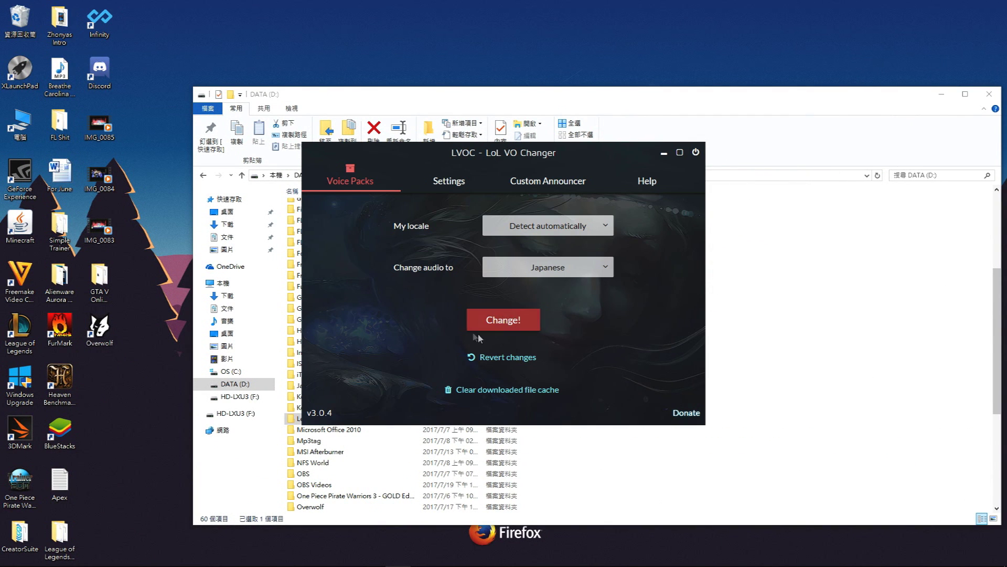
Apply the Japanese voice pack, confirm the Complete! message, and launch League of Legends
left_click(515, 324)
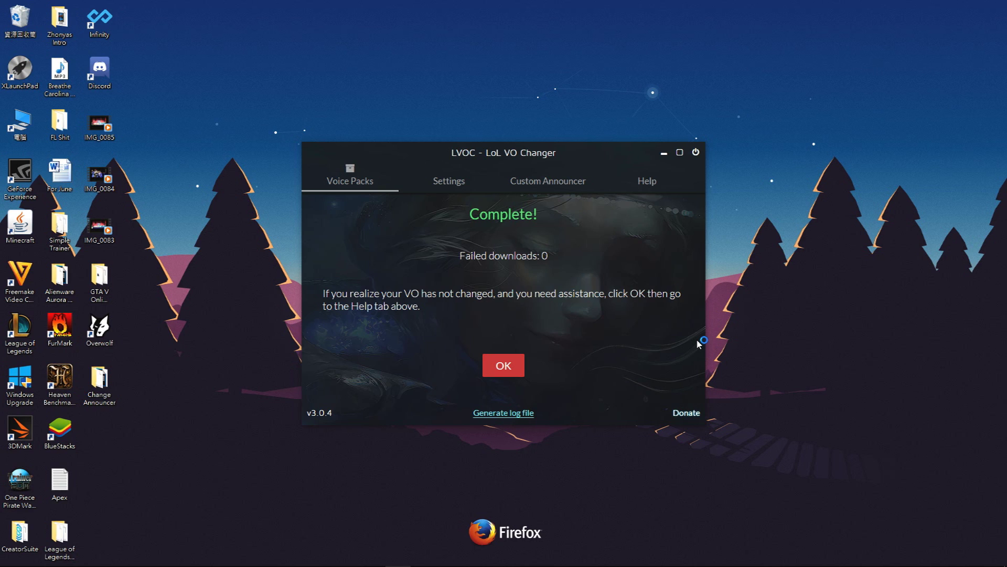
left_click(504, 365)
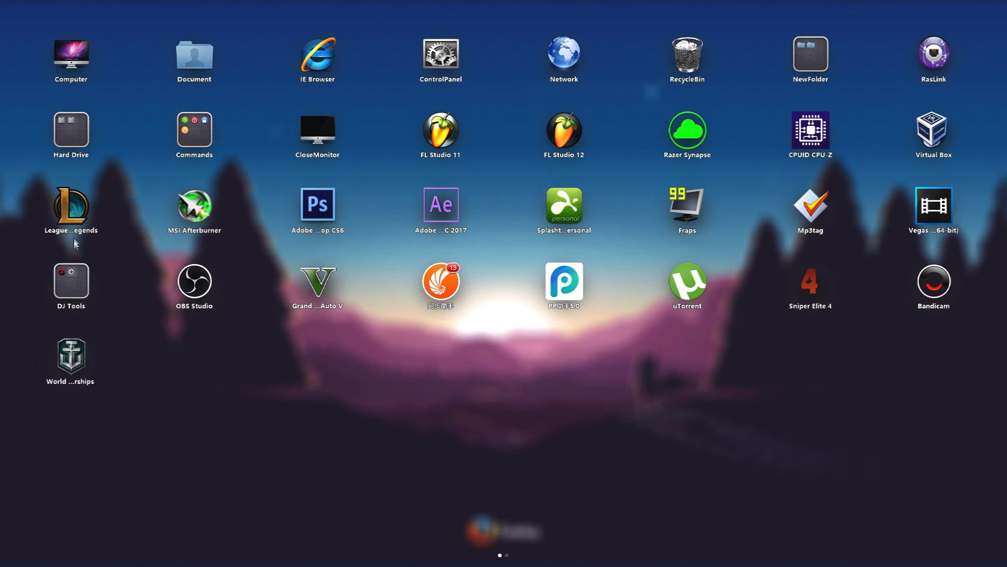
left_click(74, 223)
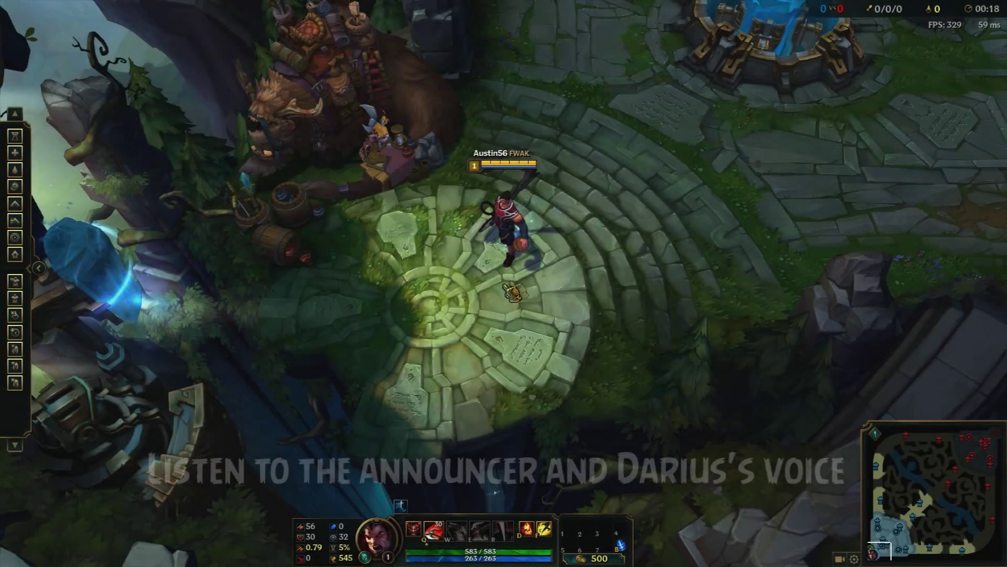
Walk Darius up-right across the plaza with the camera locked, listening to the Japanese voice lines
right_click(577, 209)
right_click(641, 198)
right_click(789, 193)
key("y")
right_click(675, 270)
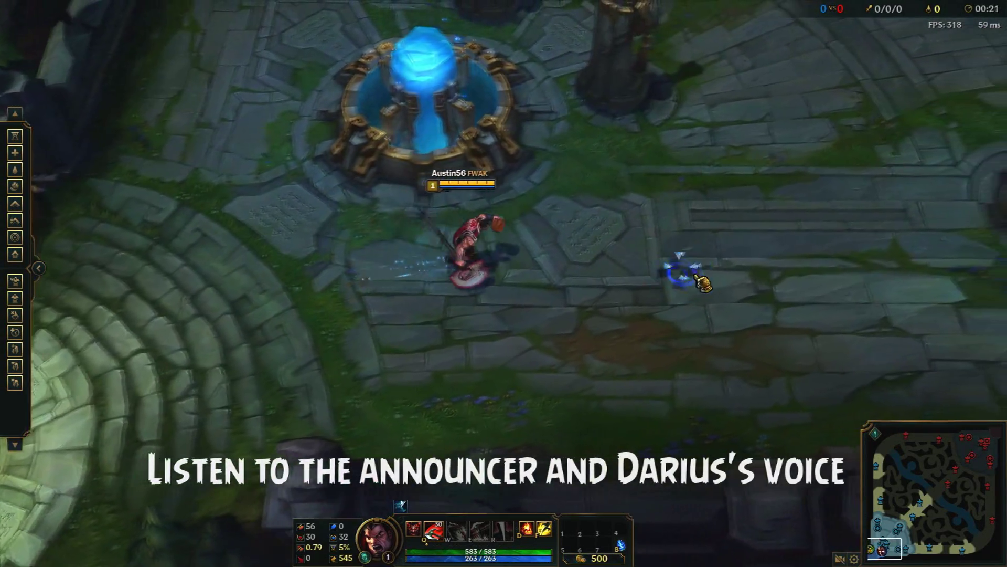
right_click(604, 183)
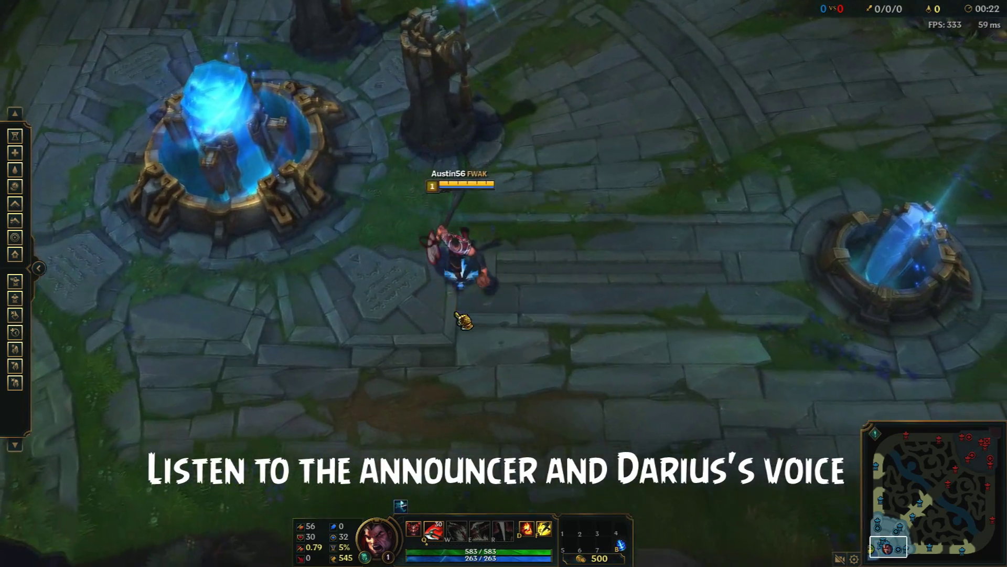
scroll(464, 317, "up", 5)
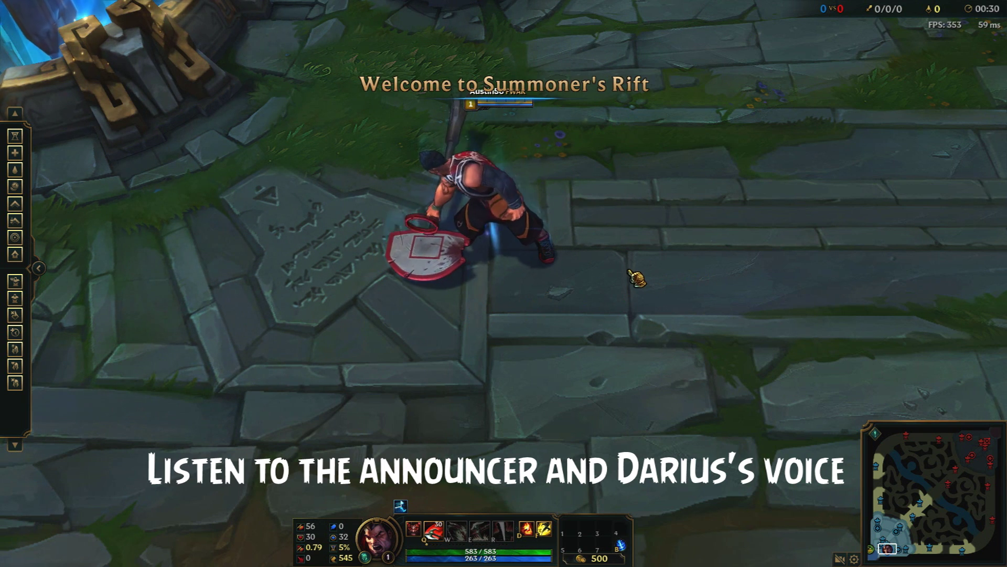
scroll(629, 271, "down", 2)
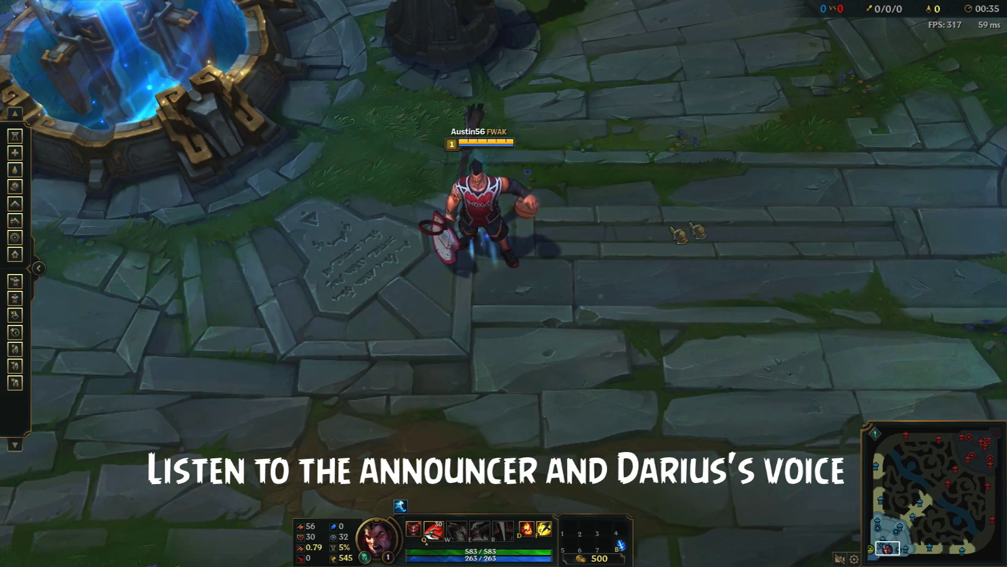
right_click(682, 221)
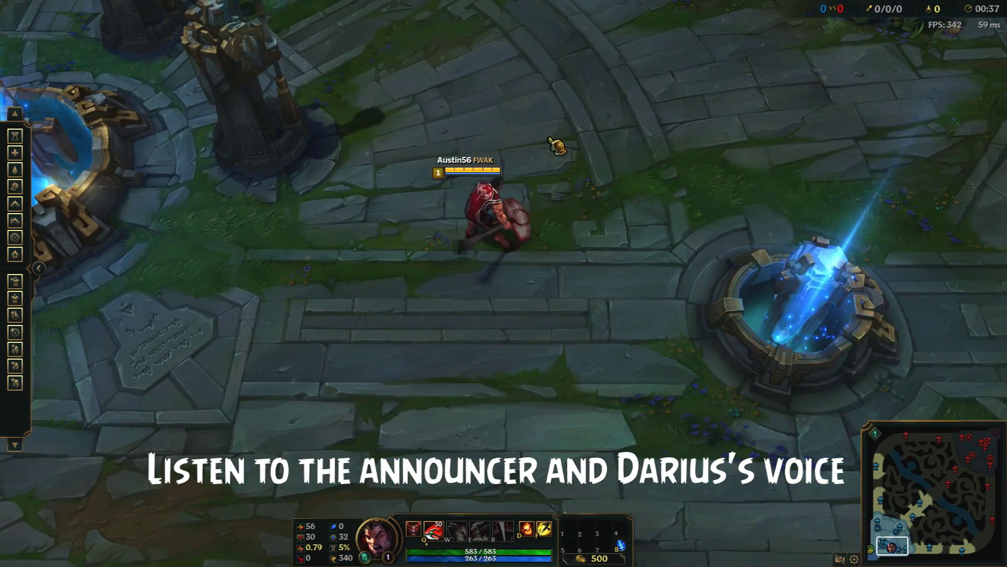